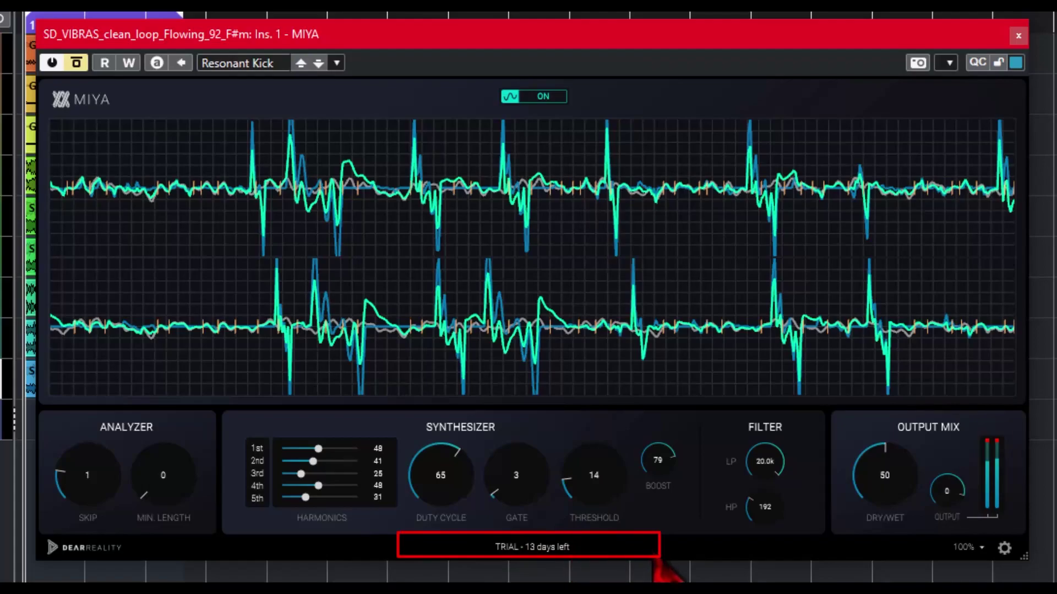
Step: Set the analyzer's skip to 3 and its minimum length to 3520
mouse_move(601, 453)
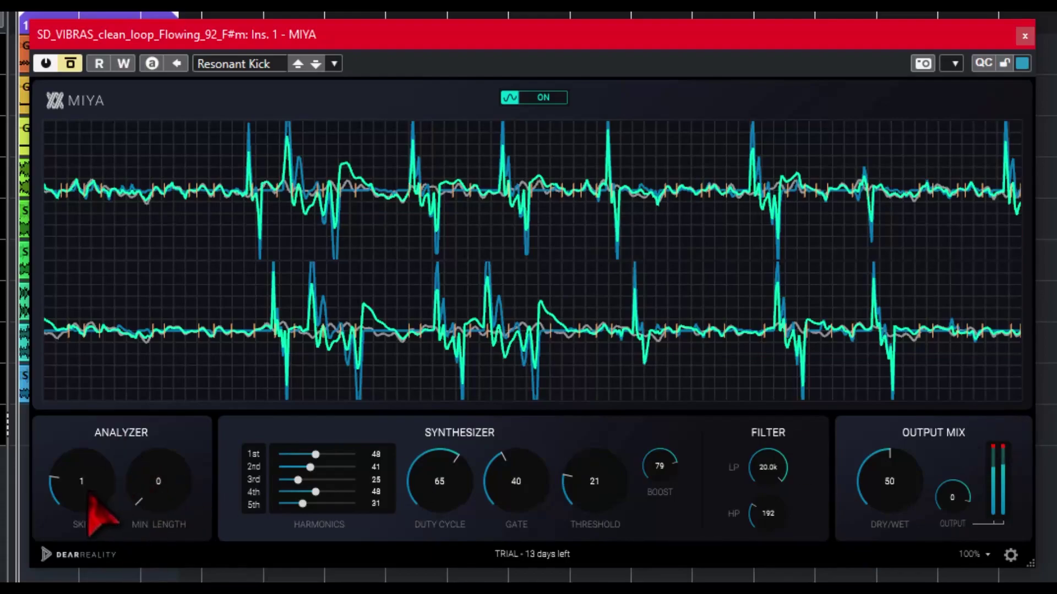
drag(89, 498, 98, 472)
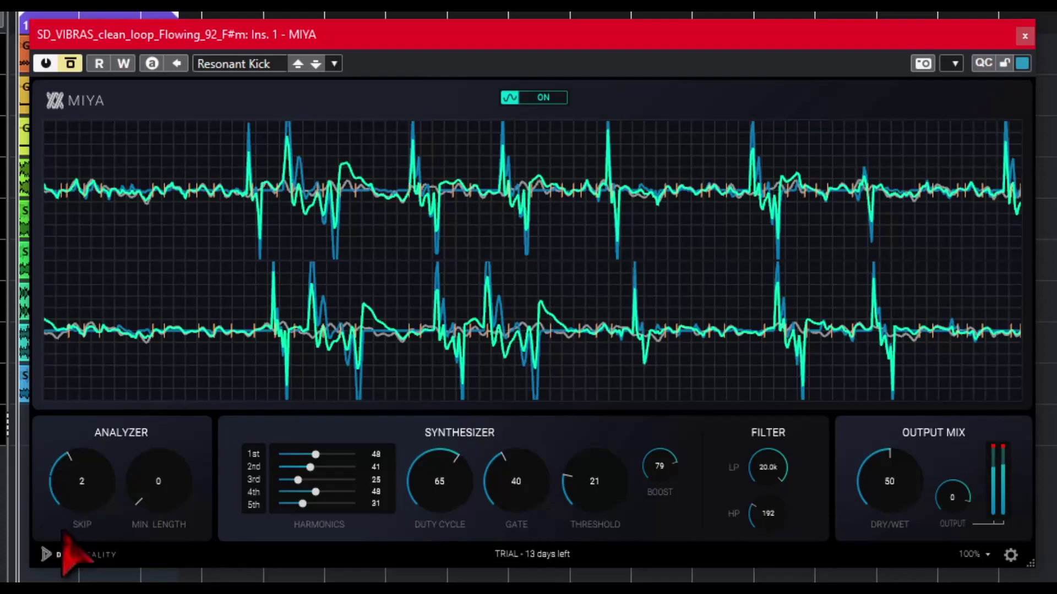
drag(88, 508, 86, 439)
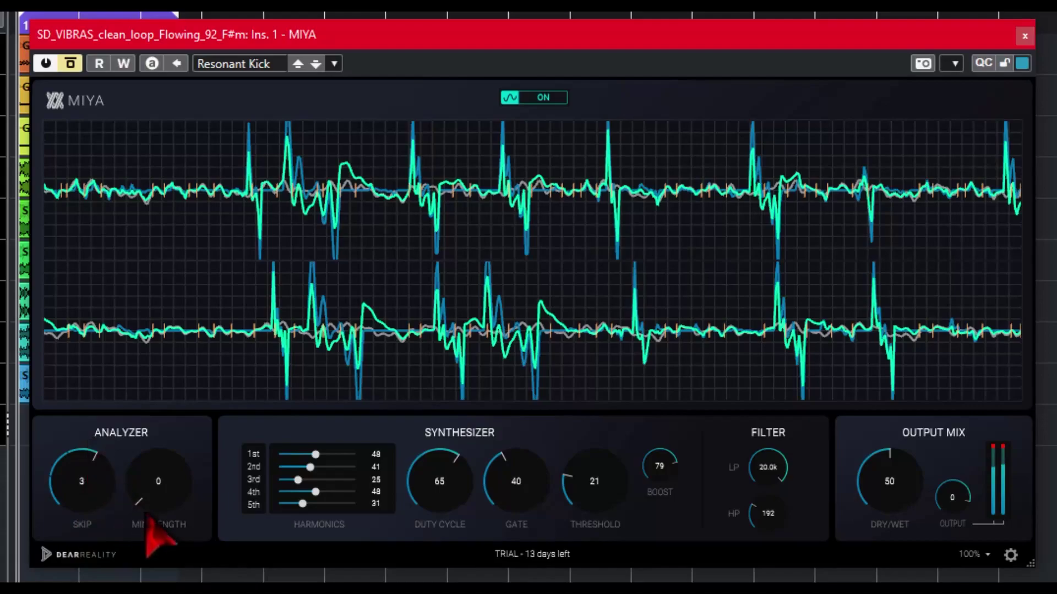
drag(160, 520, 164, 435)
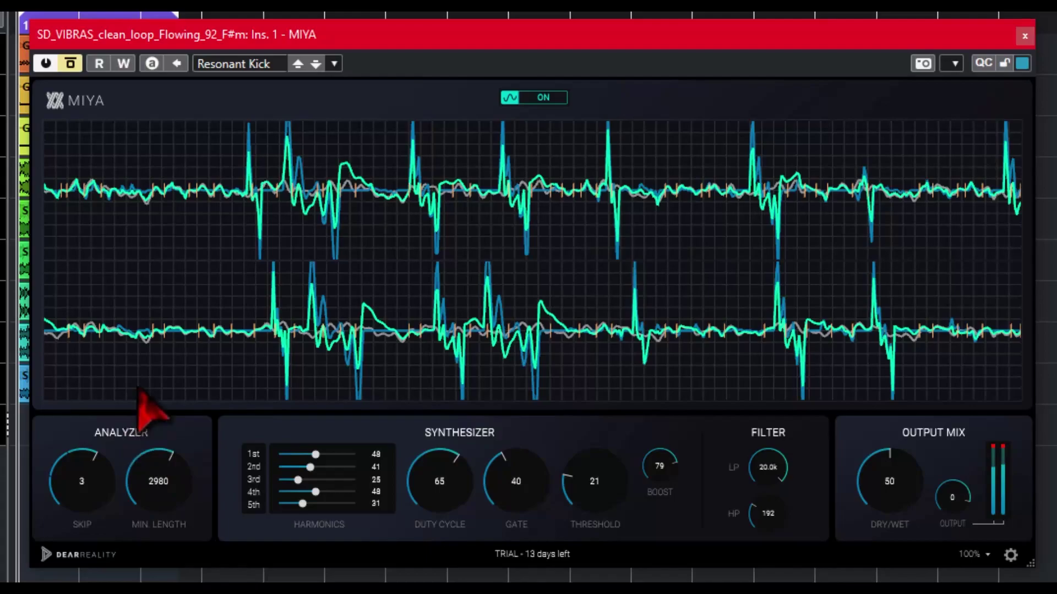
drag(179, 476, 173, 440)
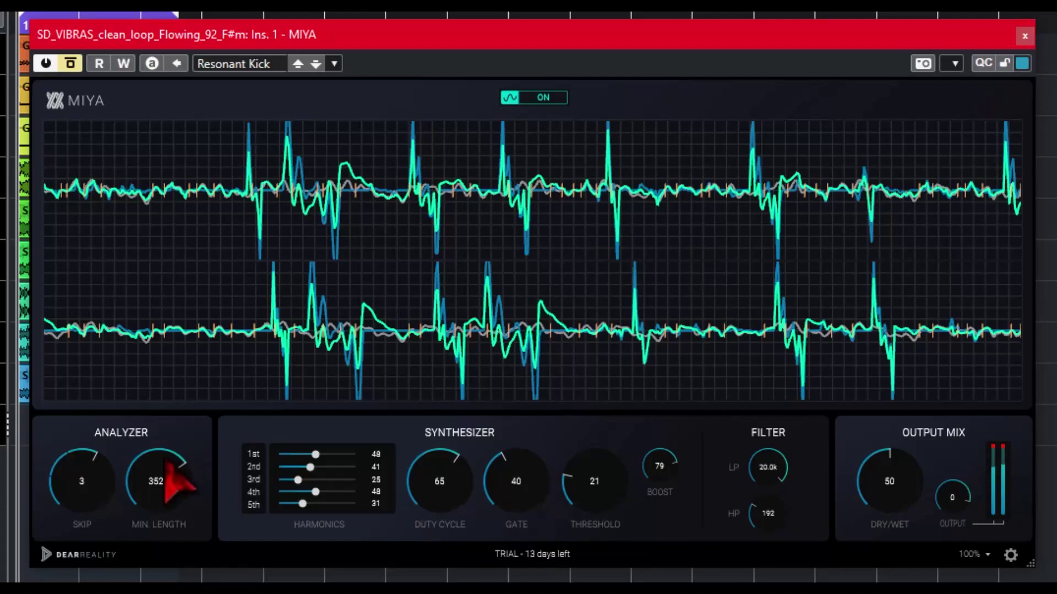
Step: Set the synthesizer's 1st harmonic to 35 and both the 3rd and 4th harmonics to 44
mouse_move(495, 499)
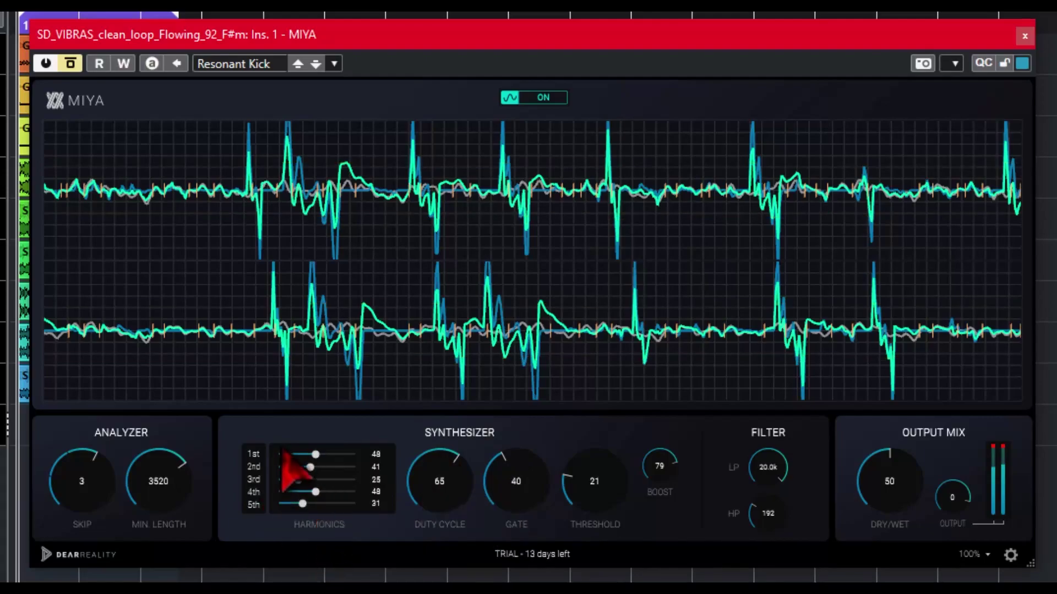
drag(292, 457, 318, 472)
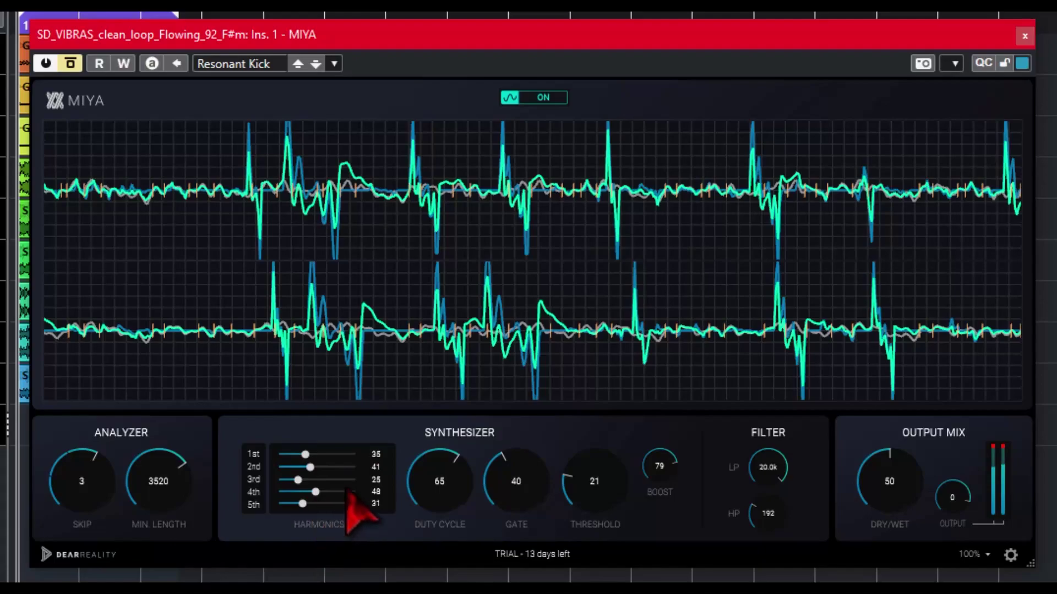
mouse_move(316, 492)
mouse_down()
mouse_move(353, 490)
mouse_move(312, 491)
mouse_up()
click(313, 480)
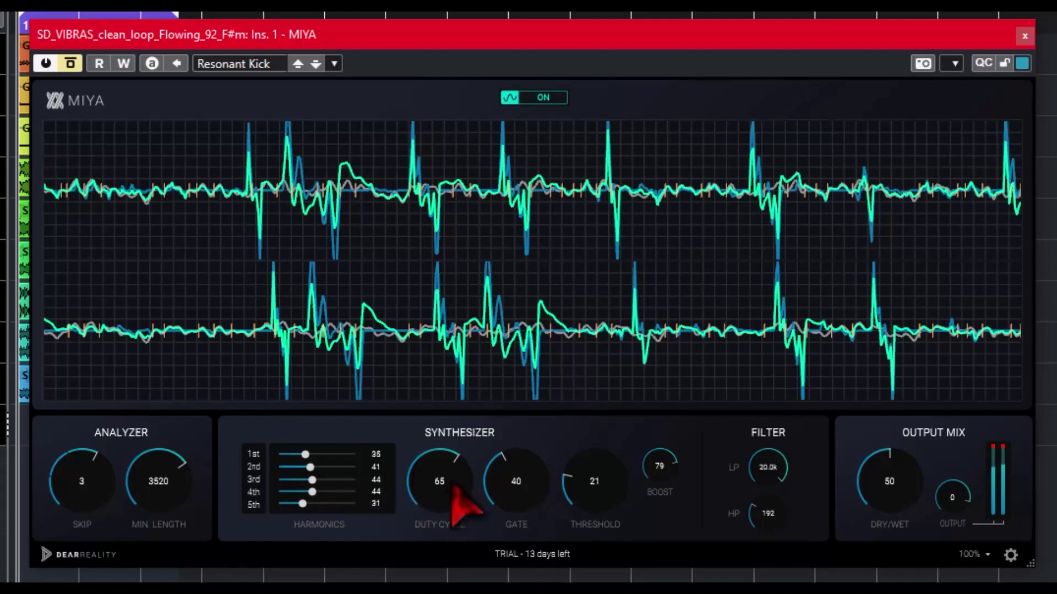
Step: Set the synthesizer's duty cycle to 56 and its gate to 55
mouse_move(451, 480)
mouse_down()
mouse_move(455, 559)
mouse_move(436, 488)
mouse_move(440, 497)
mouse_up()
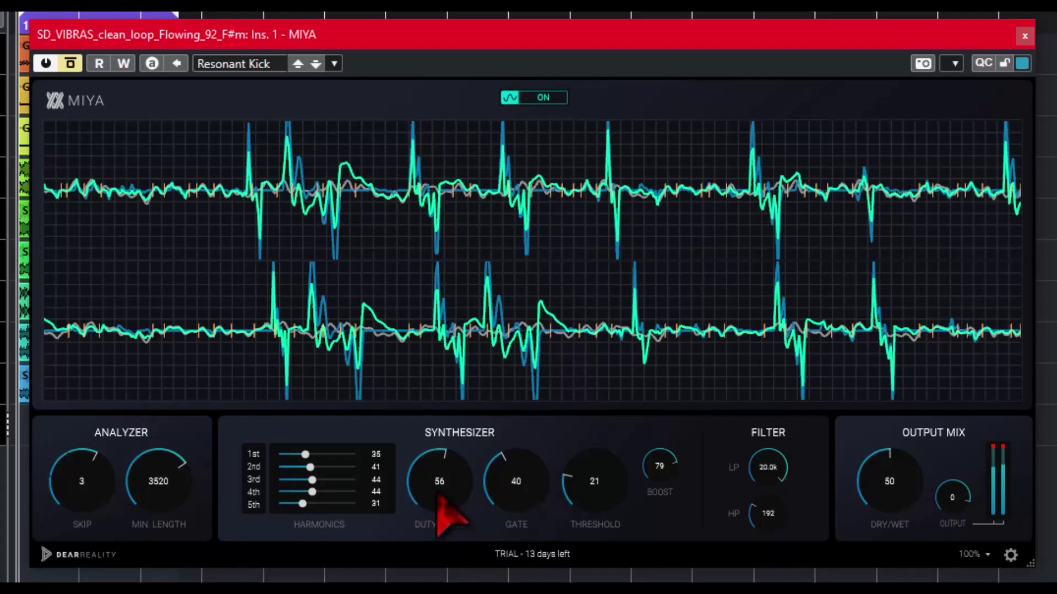
mouse_move(530, 494)
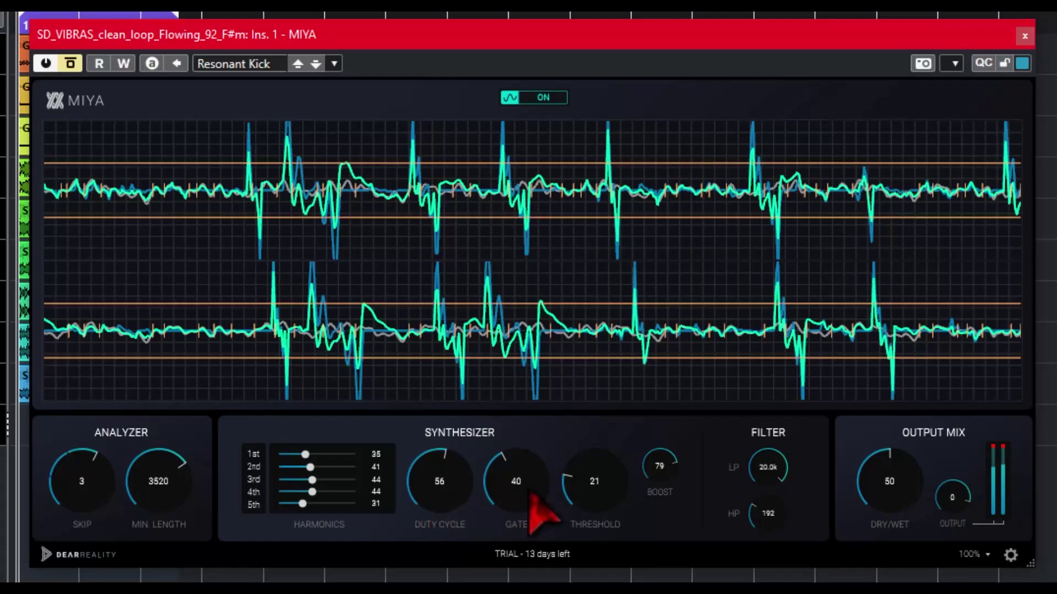
drag(505, 533, 507, 434)
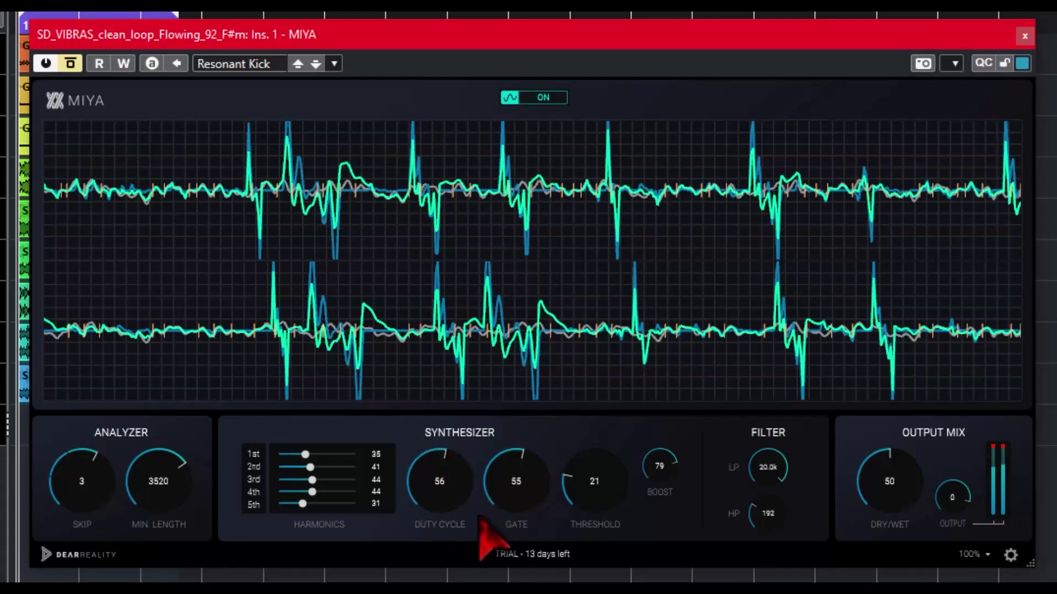
mouse_move(520, 500)
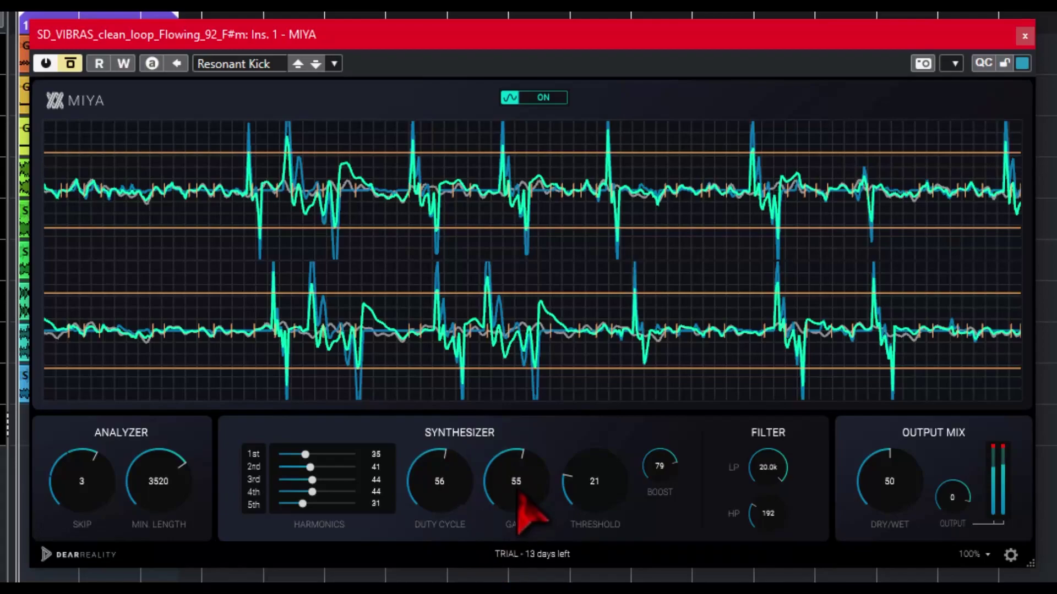
Step: Set the synthesizer's threshold to 52 and its boost to 67
mouse_move(618, 484)
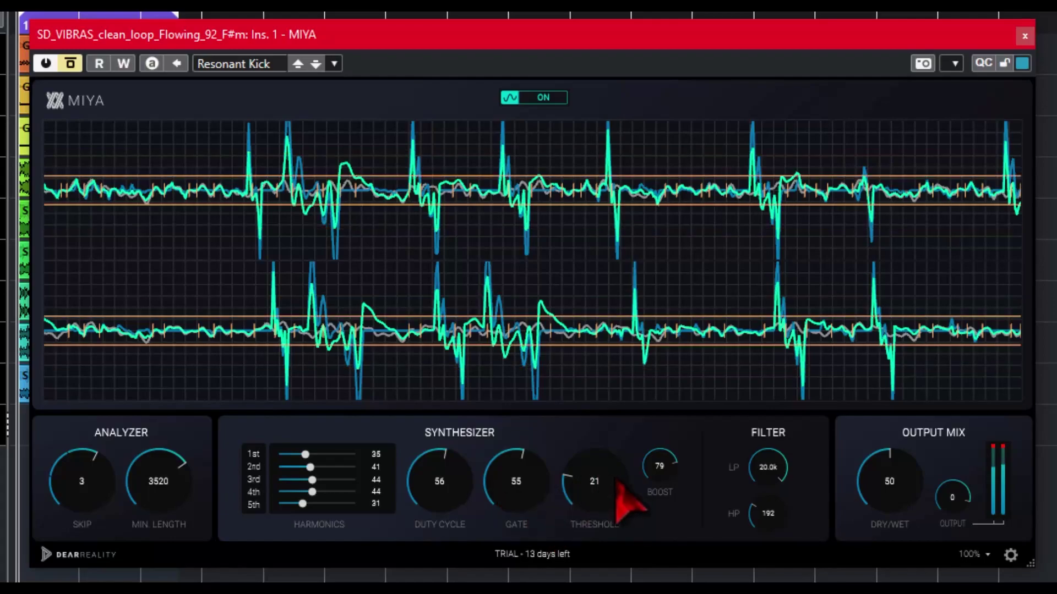
drag(609, 477, 609, 406)
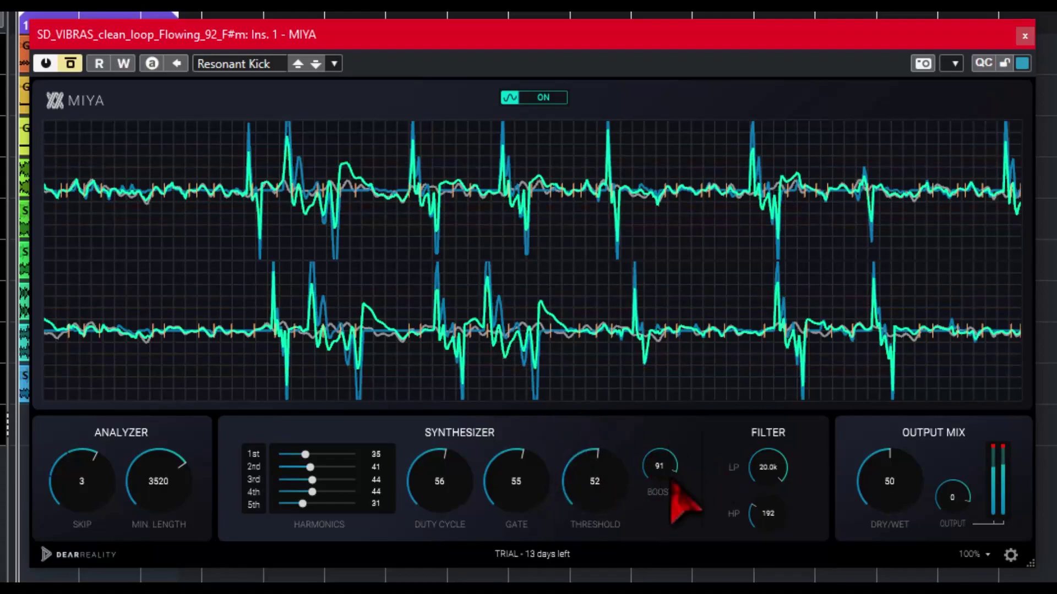
drag(661, 478, 661, 573)
drag(670, 530, 629, 545)
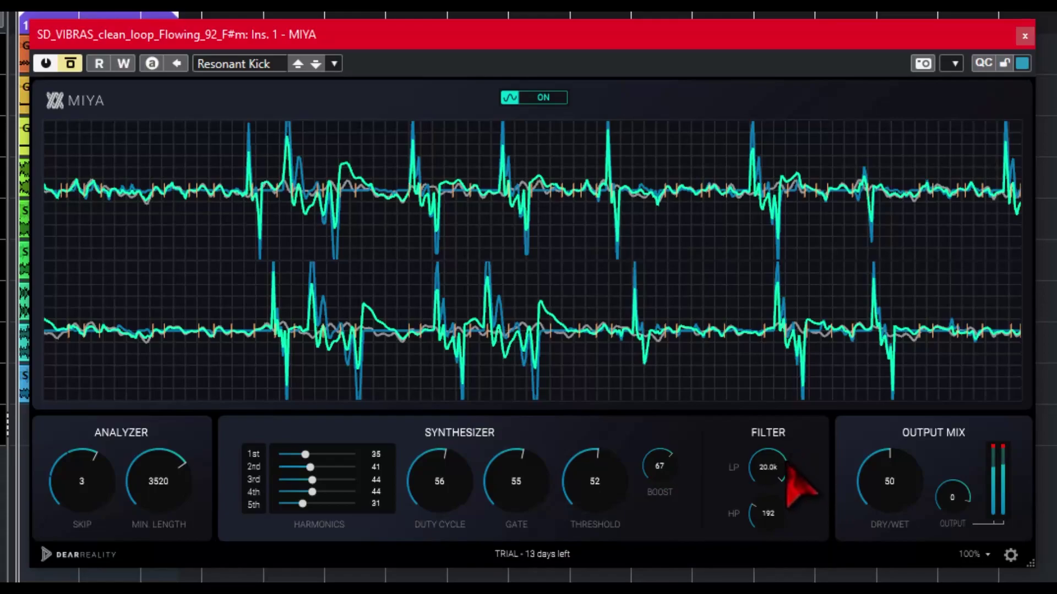
Step: Set the low-pass filter to 1.89k and the high-pass filter to 111
drag(777, 477, 786, 563)
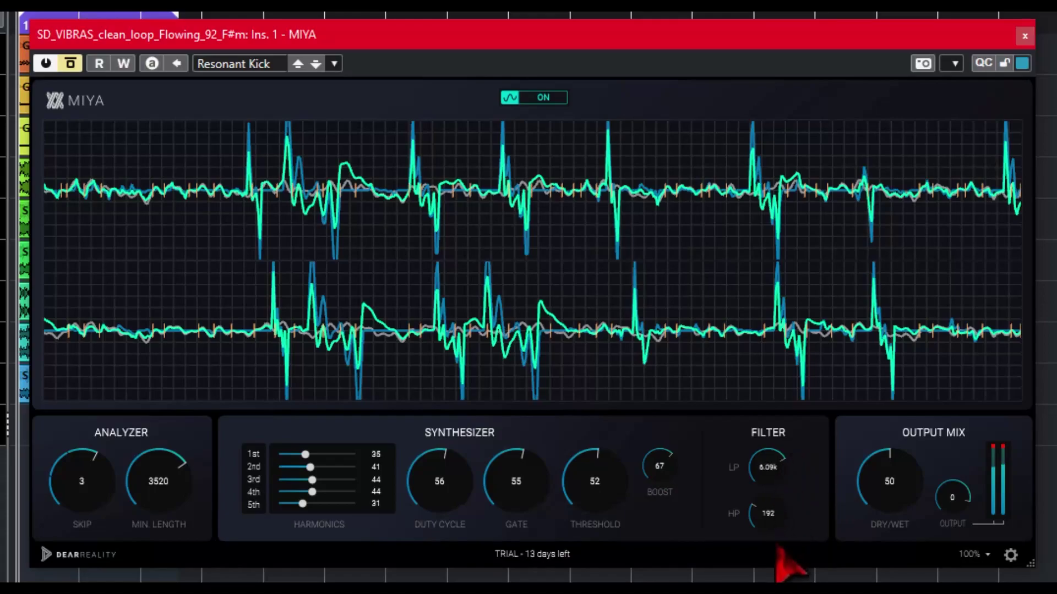
drag(765, 498, 761, 521)
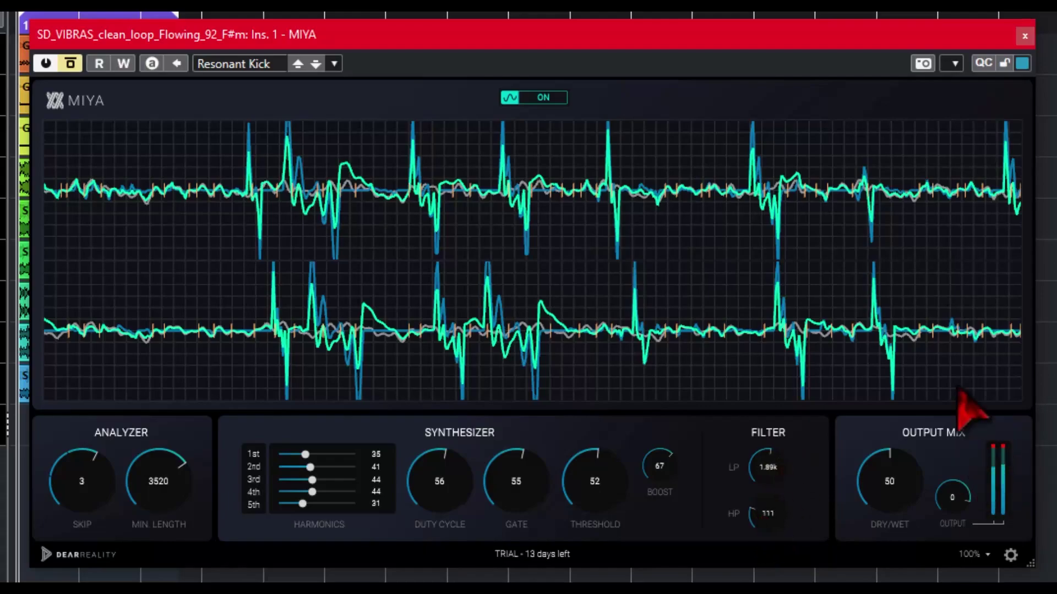
Step: Lower the output level in the output mix section to -16, with the dry/wet mix at 50
drag(881, 495, 903, 507)
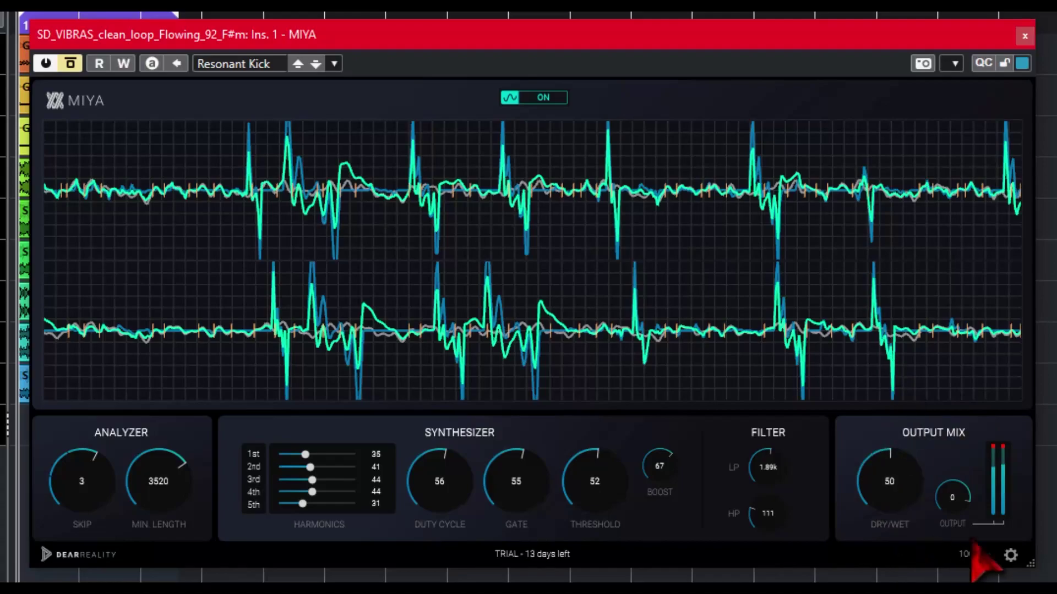
scroll(940, 521, down, 5)
scroll(939, 520, up, 3)
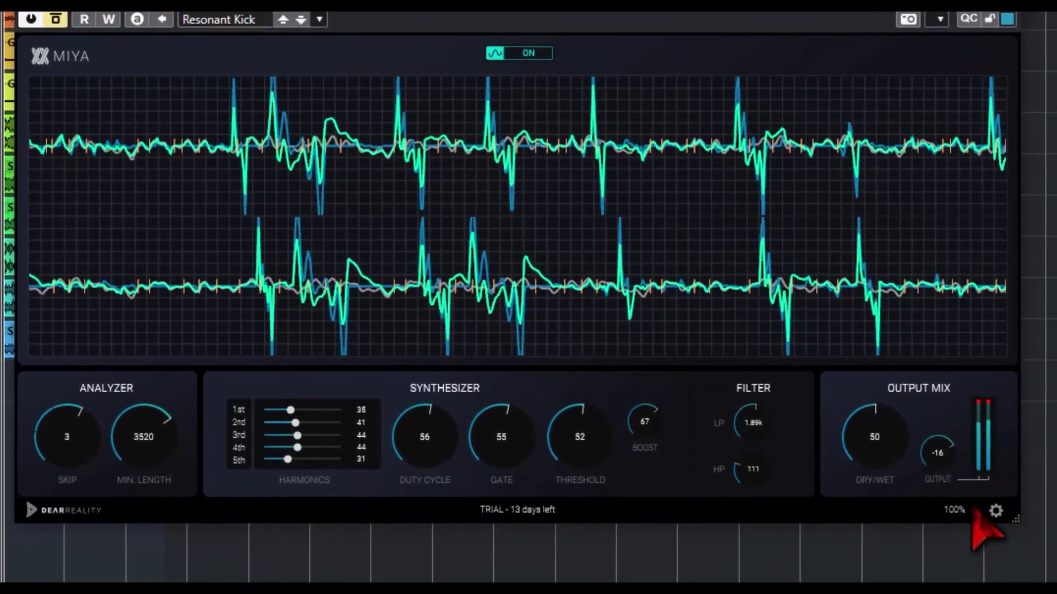
Step: Check the interface scaling options and enlarge the plugin window freehand to 102%
click(980, 552)
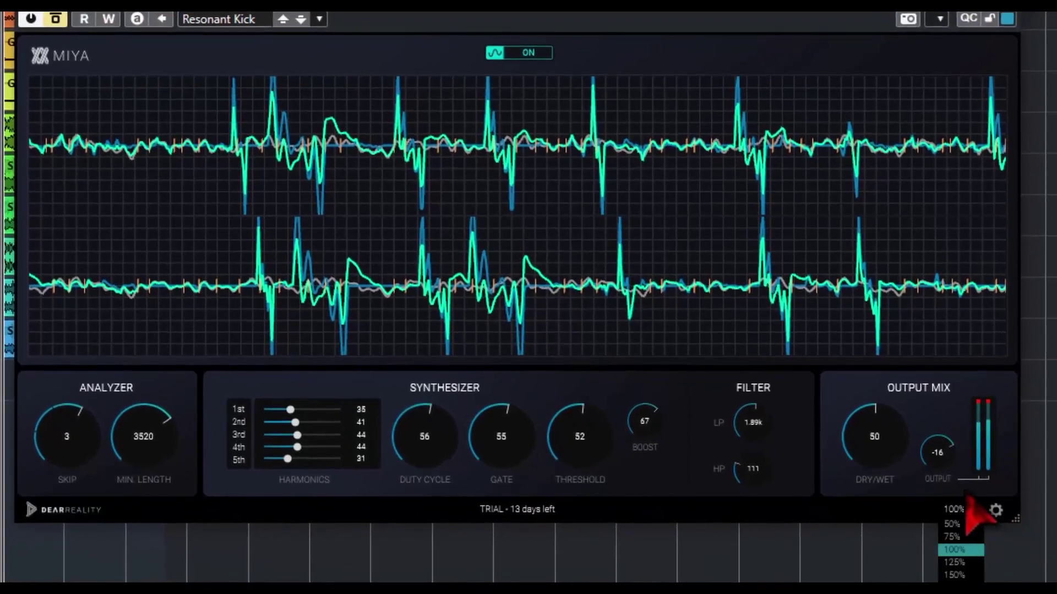
click(1023, 551)
mouse_move(1011, 526)
mouse_down()
mouse_move(1036, 536)
mouse_move(1018, 513)
mouse_move(1030, 552)
mouse_move(1017, 528)
mouse_up()
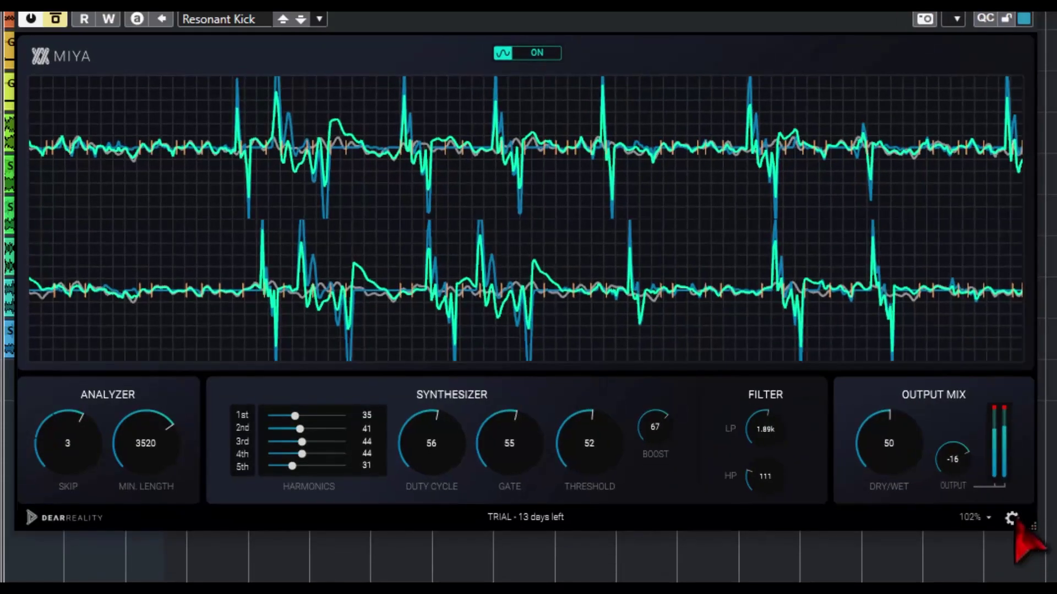
Step: View the plugin's analytics and licence settings, and briefly turn the waveform display off and back on
click(1012, 519)
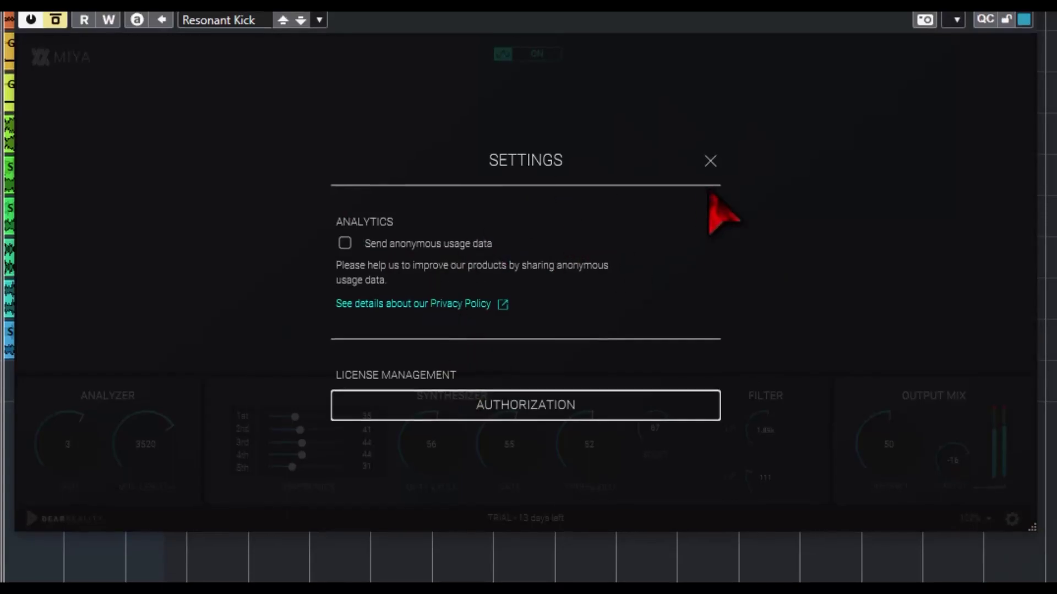
click(710, 160)
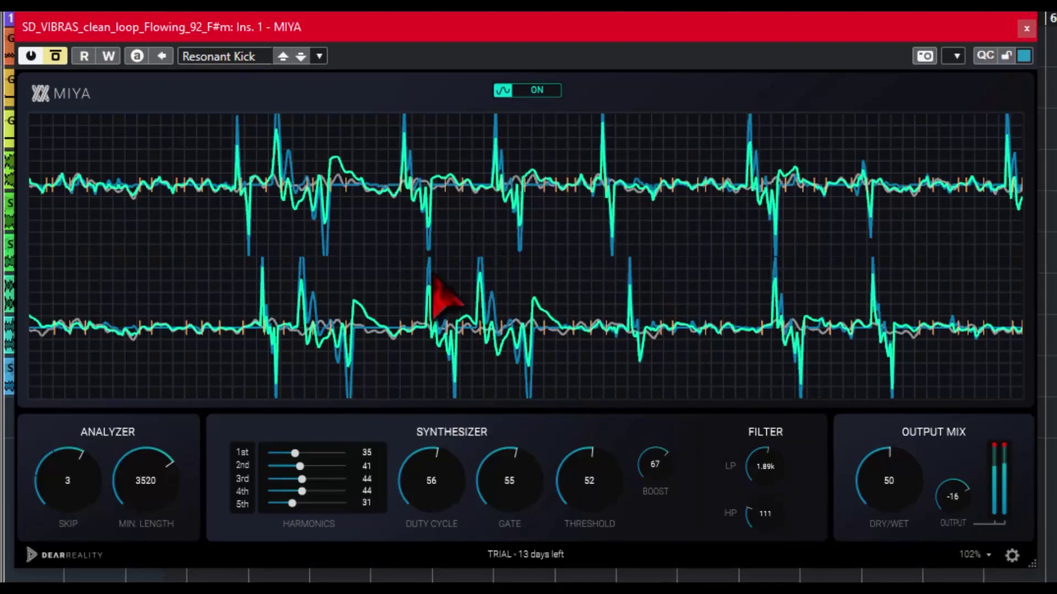
click(538, 90)
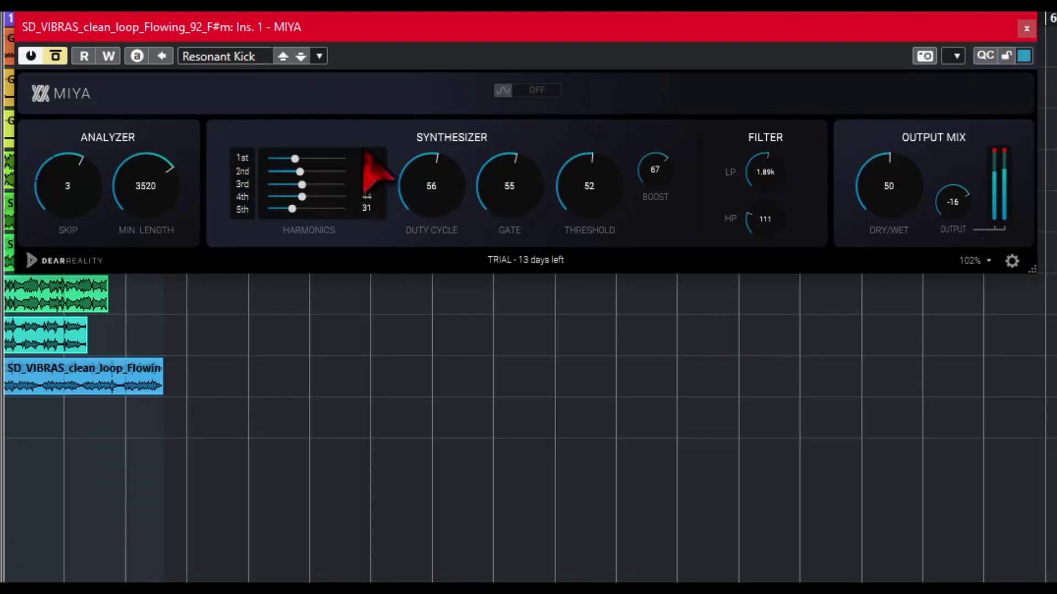
click(536, 90)
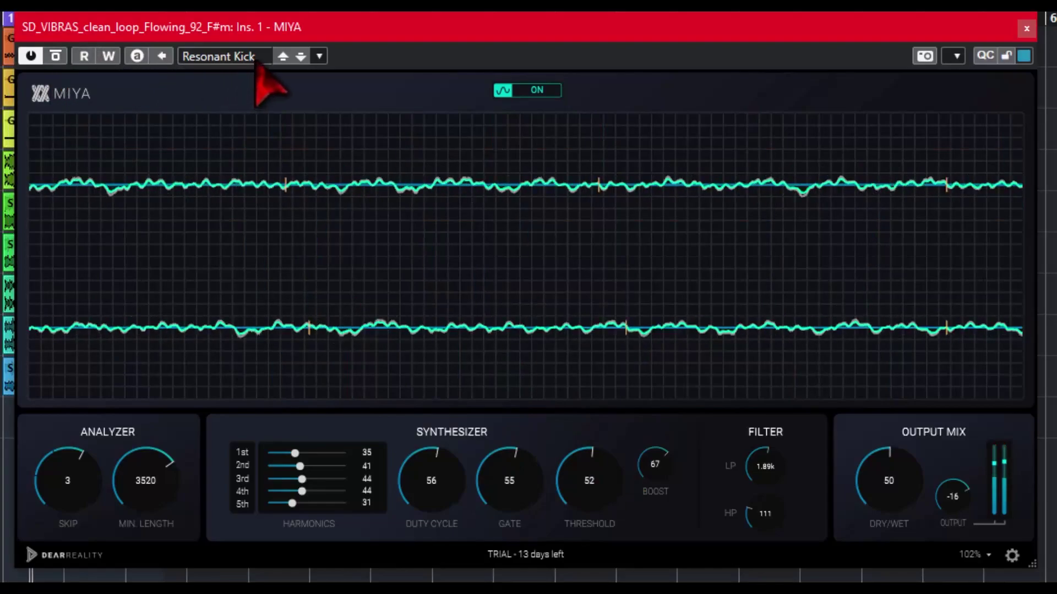
Step: Set the dry/wet mix to 74, the duty cycle to 10, and both the gate and the threshold to 0
drag(891, 472, 885, 448)
drag(431, 484, 440, 582)
drag(537, 472, 539, 580)
drag(590, 485, 595, 583)
Step: Set the analyzer's skip to 2 and its minimum length to 1474
drag(82, 493, 81, 407)
drag(142, 461, 169, 579)
drag(110, 509, 104, 581)
Step: Set the output level to -20, the 1st harmonic to 100, and the 2nd and 3rd harmonics to 0
drag(962, 493, 969, 533)
drag(295, 453, 268, 479)
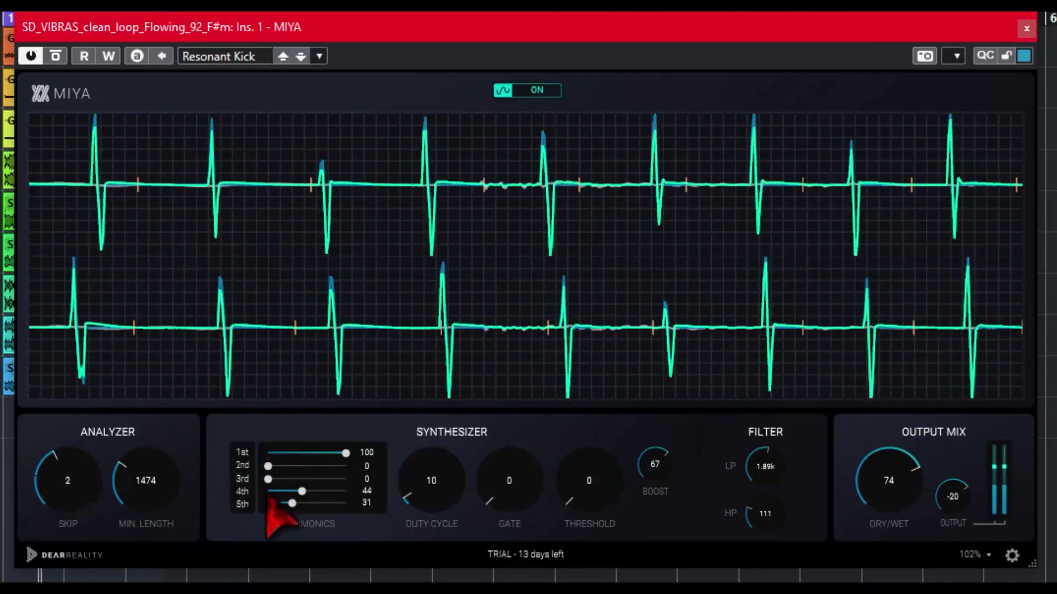
Step: Set the analyzer's skip to 5, raise its minimum length, and adjust the upper harmonics and duty cycle
drag(48, 514, 94, 431)
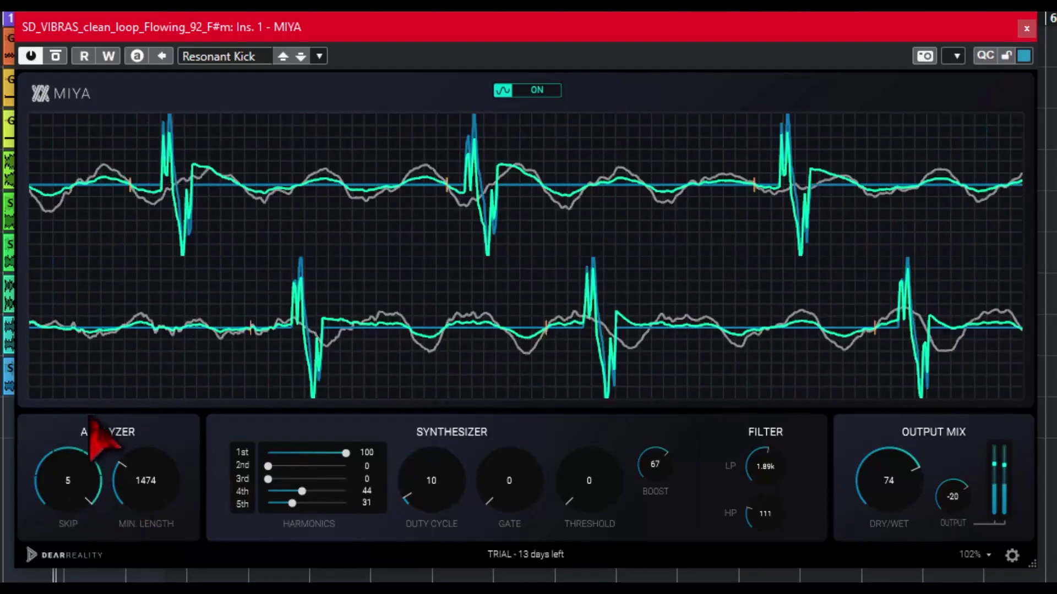
drag(147, 531, 172, 330)
drag(288, 491, 259, 504)
drag(402, 507, 359, 189)
Step: Audition the successive presets Snare Add Bottom, Squishy Accents, Sub Bass Resonance, Sub Kick, Subtle Texture and Trap HiHat
click(300, 57)
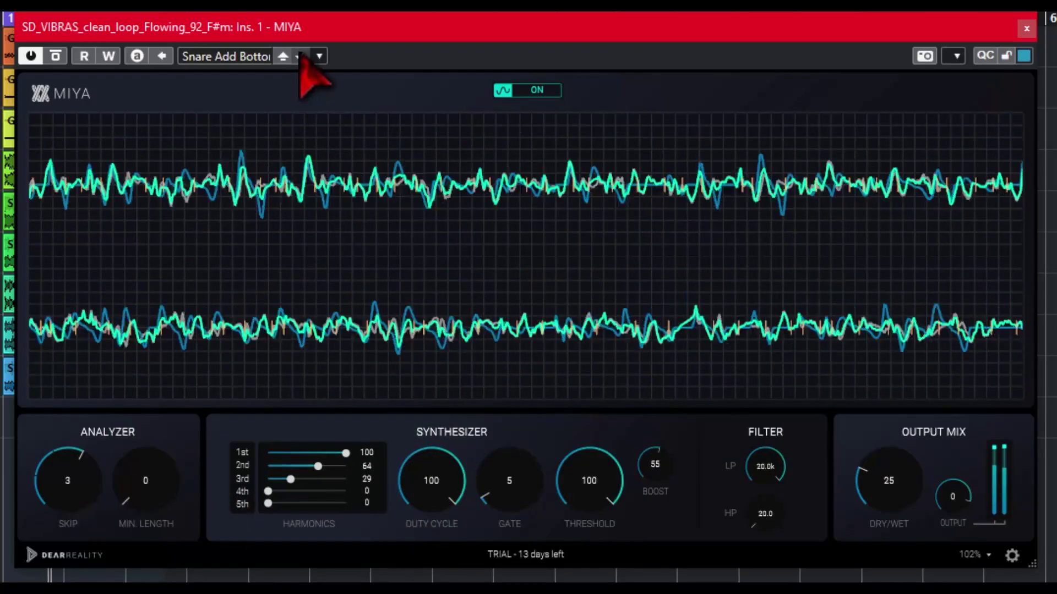
click(301, 56)
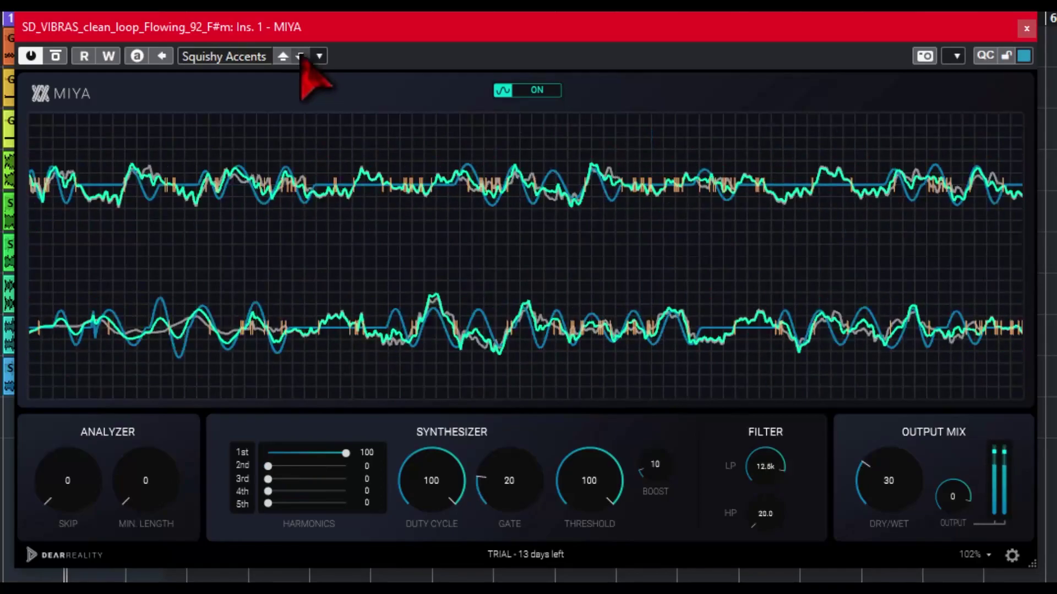
click(300, 57)
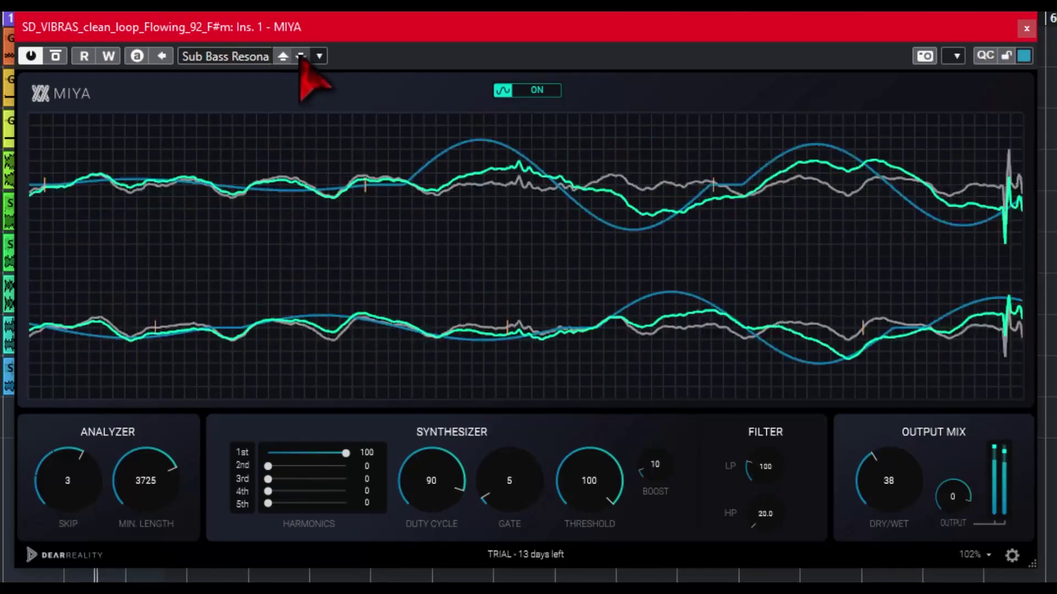
click(301, 56)
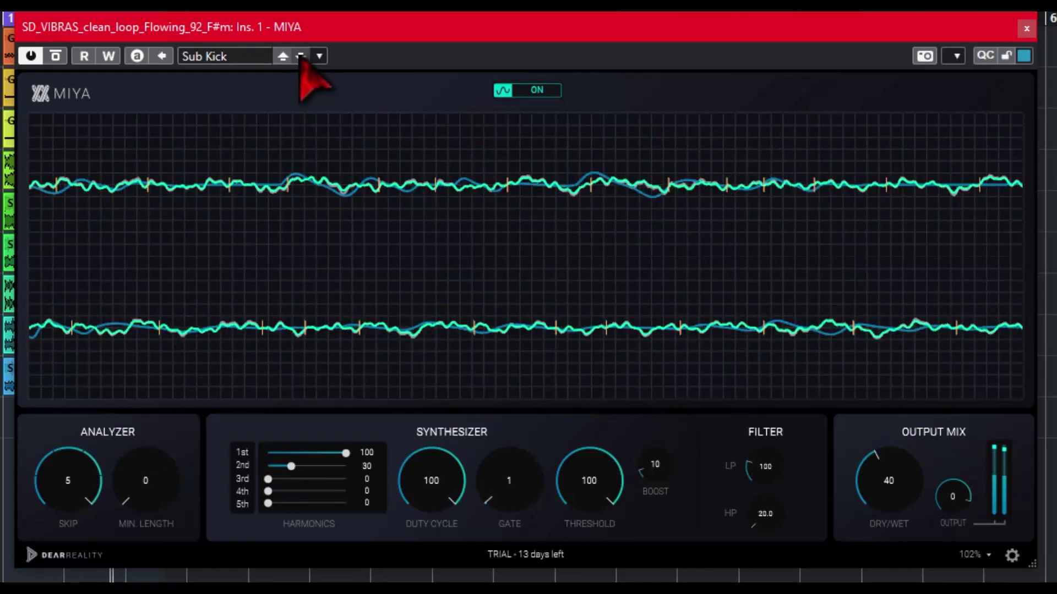
click(301, 56)
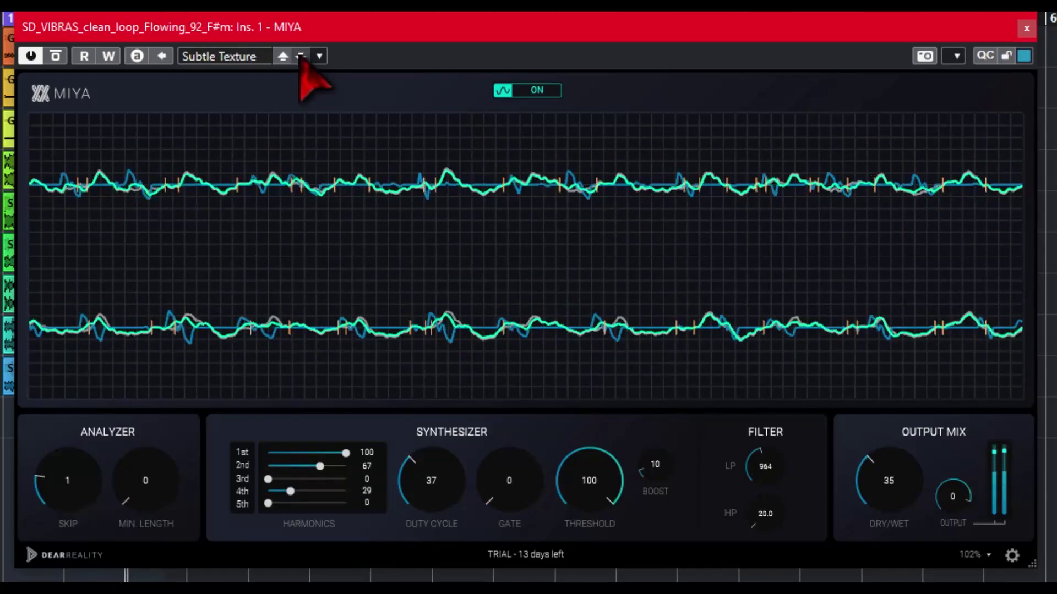
click(300, 57)
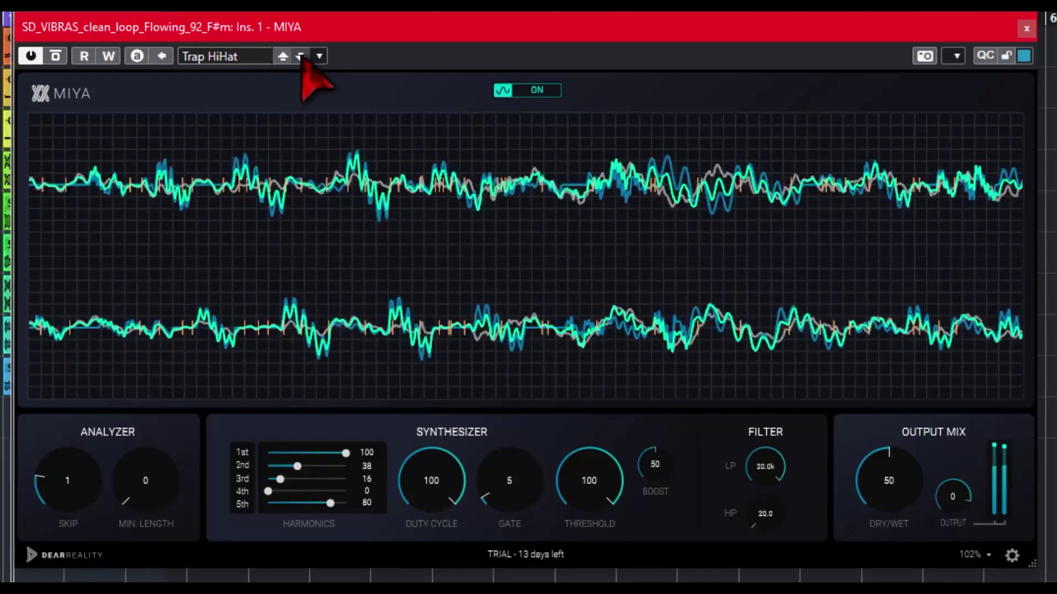
Step: Load the Arp Enhancer preset from the preset list
click(234, 56)
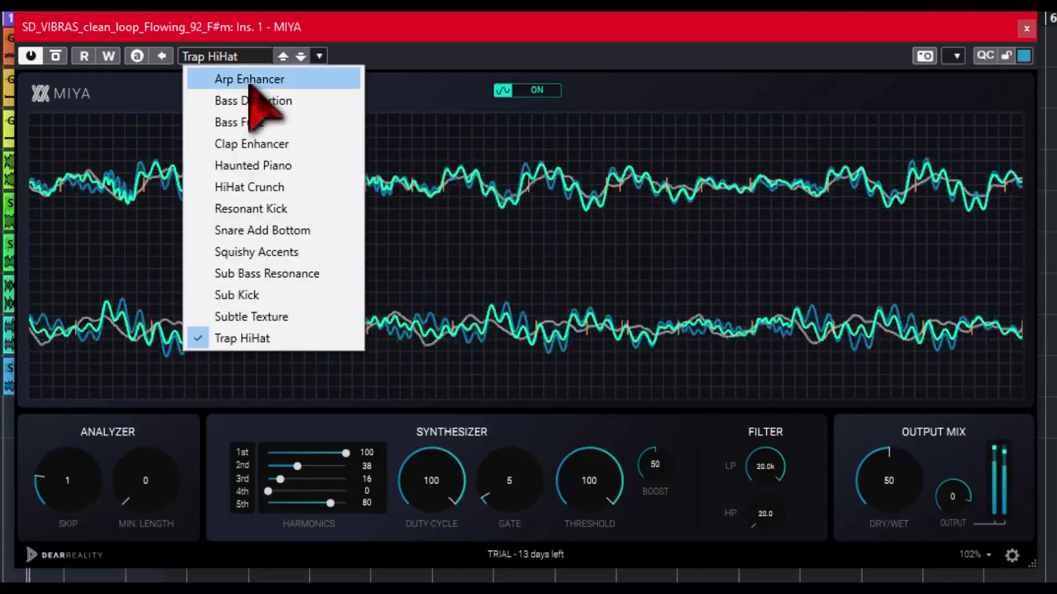
click(249, 79)
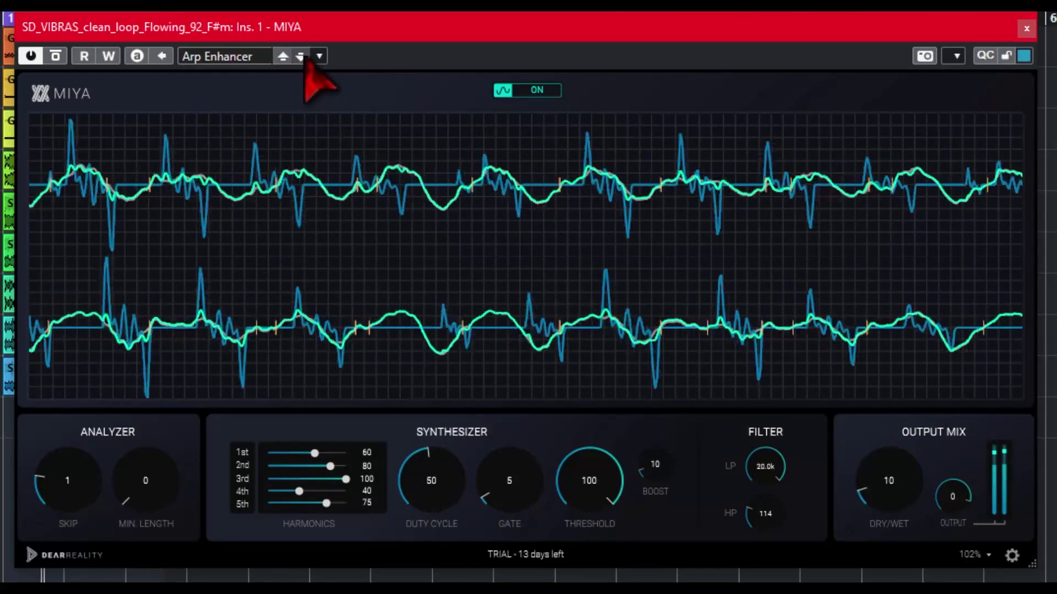
Step: Audition the successive presets after Arp Enhancer, including Bass Distortion, Clap Enhancer and Haunted Piano
click(301, 57)
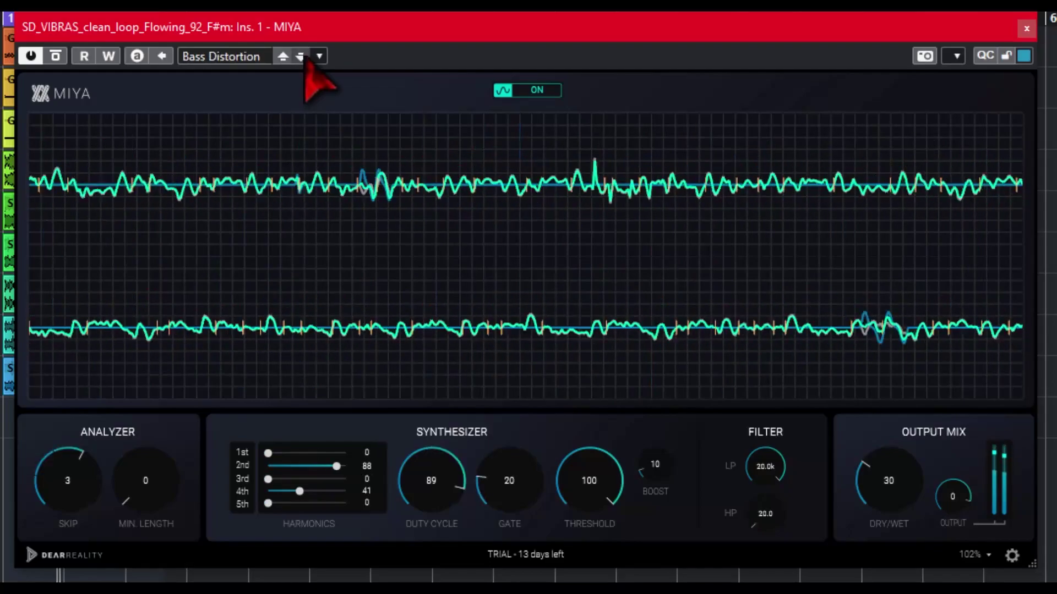
click(301, 57)
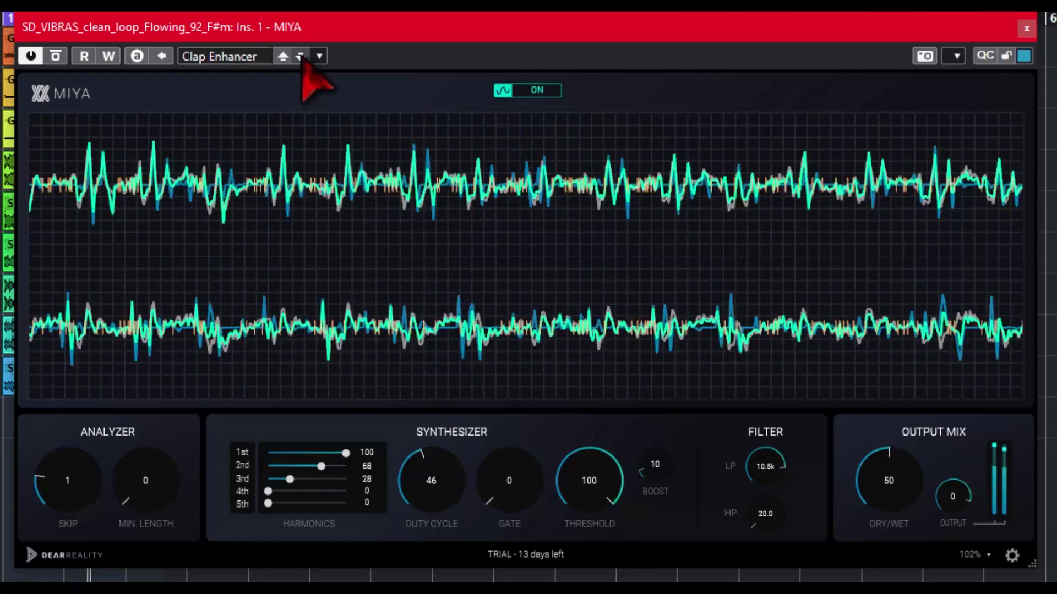
click(300, 57)
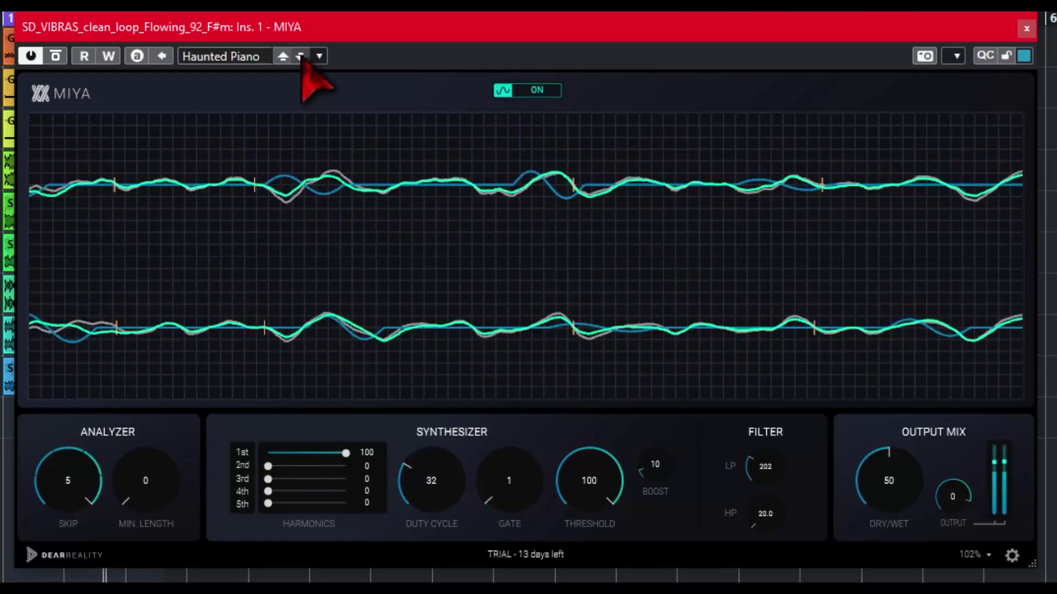
click(301, 57)
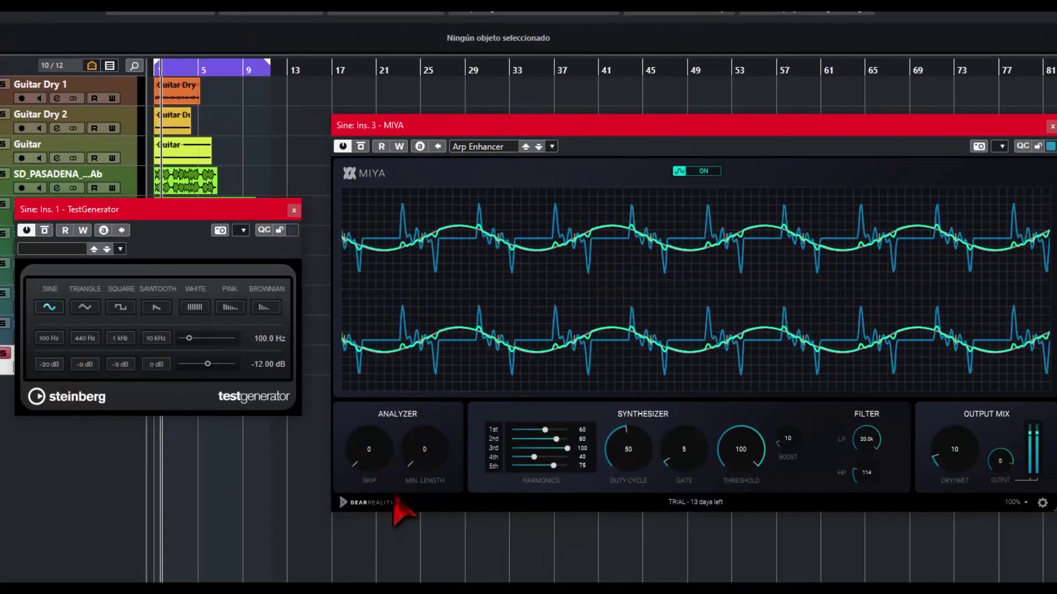
Step: On the sine track's MIYA, set the analyzer's skip to 4 and minimum length to 860, and the output level to -20
drag(431, 432, 444, 365)
drag(382, 432, 391, 353)
drag(424, 470, 448, 572)
drag(1000, 482, 985, 503)
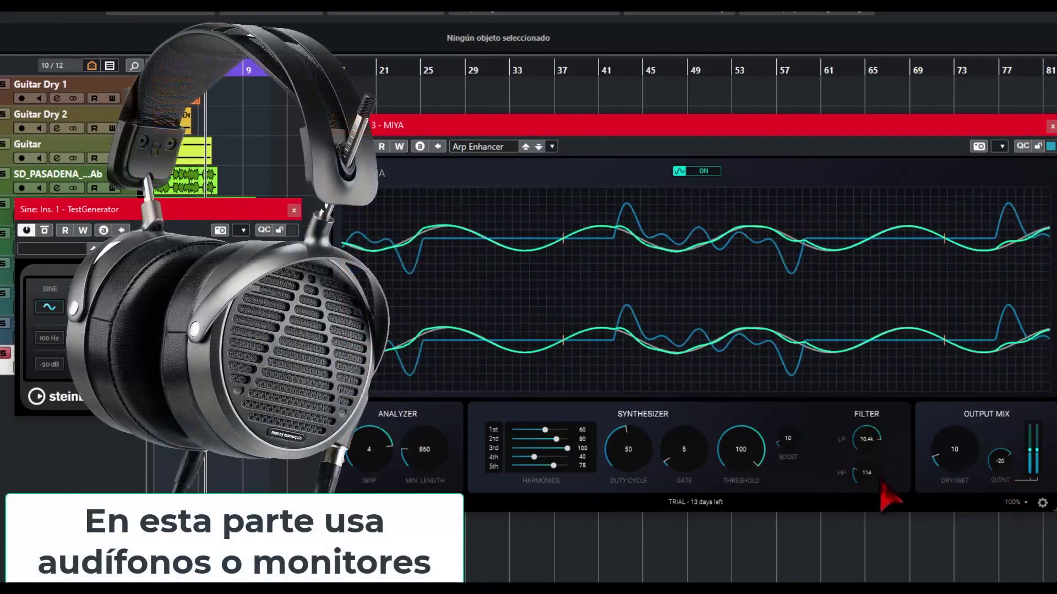
Step: Lower the low-pass filter to 20.0, the threshold and gate to 0, the duty cycle to 5, and all five harmonics to 0
double_click(880, 439)
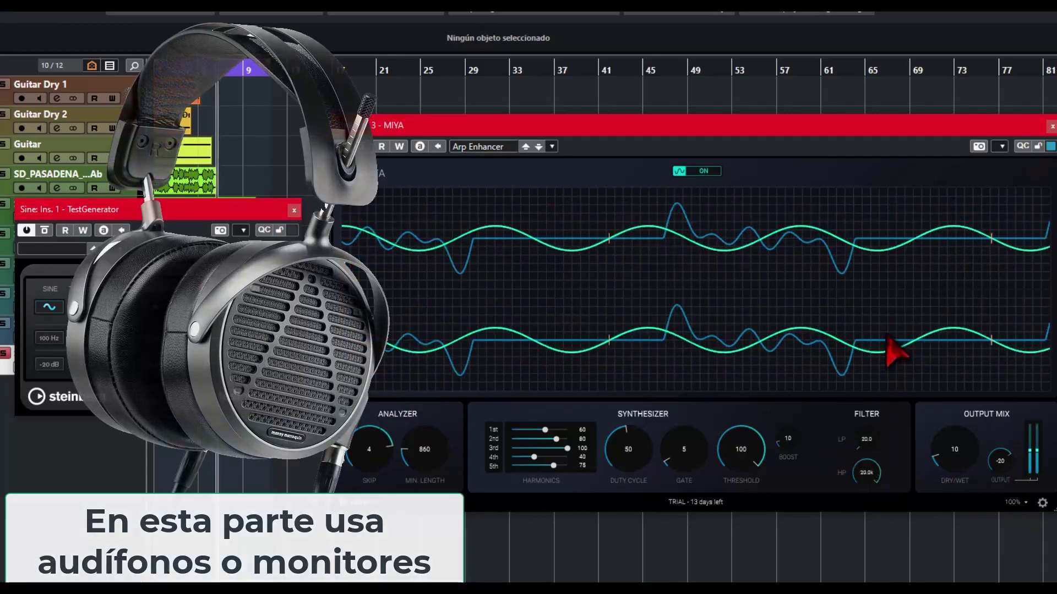
drag(746, 463, 737, 567)
drag(683, 449, 695, 547)
drag(628, 449, 628, 495)
drag(567, 448, 513, 468)
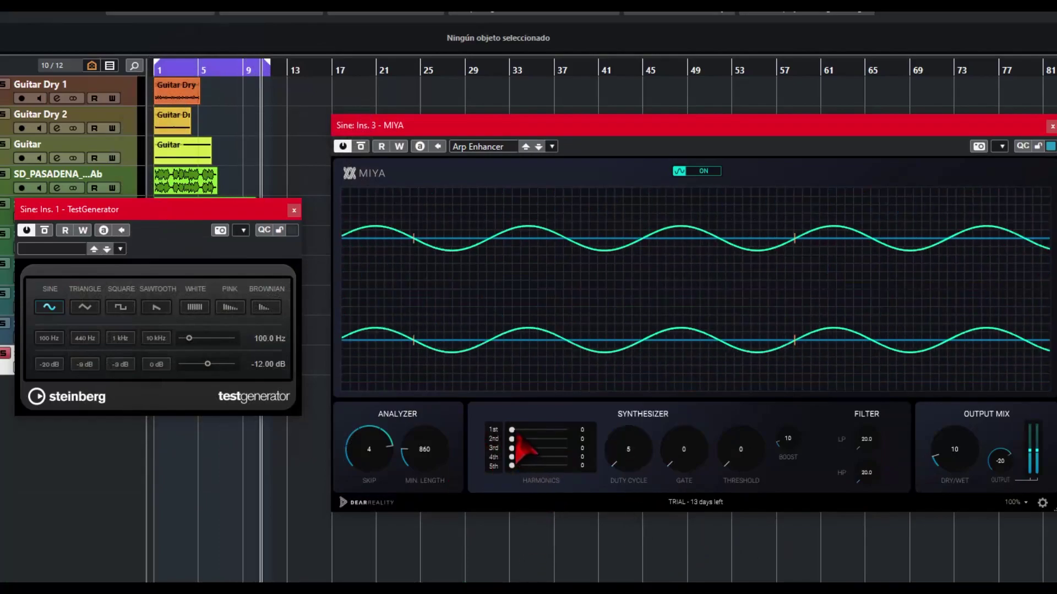
Step: Raise the 4th harmonic to 100, and set the analyzer's minimum length to 5000 and skip to 0
drag(521, 435, 587, 467)
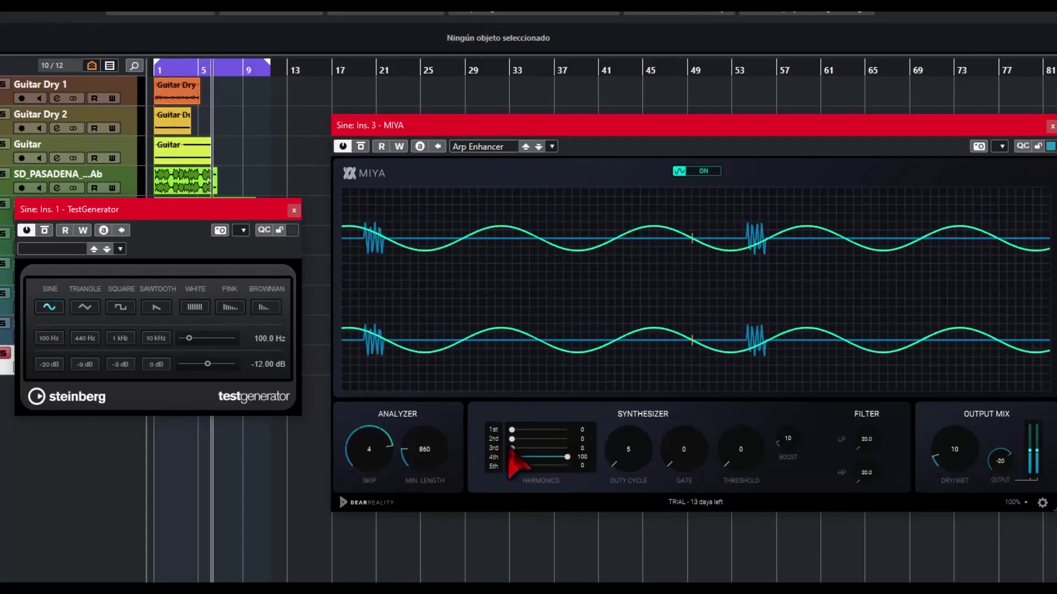
mouse_move(437, 479)
mouse_down()
mouse_move(443, 396)
mouse_move(436, 464)
mouse_up()
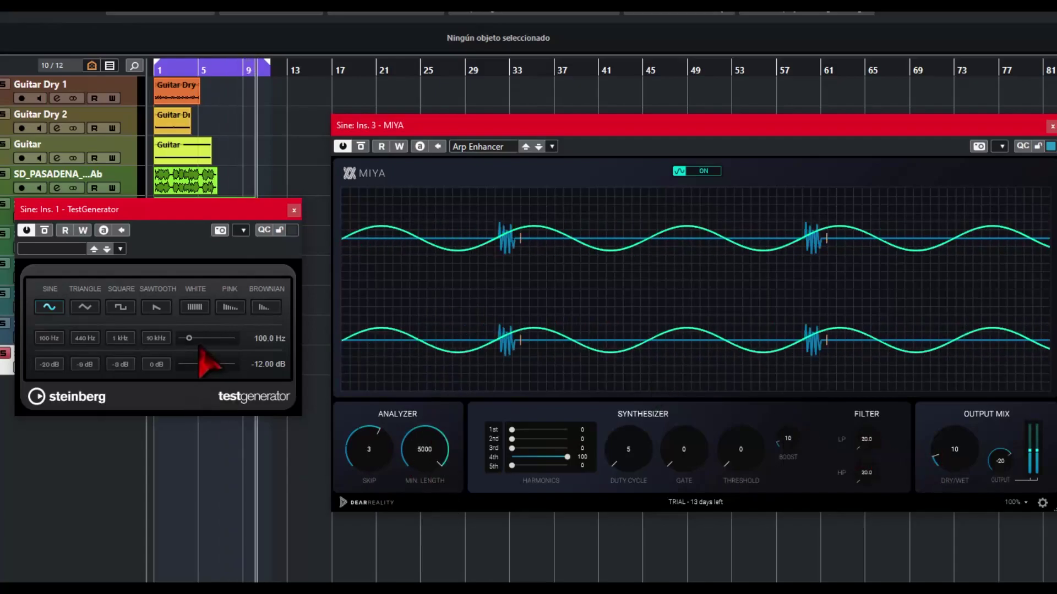
drag(371, 484, 385, 573)
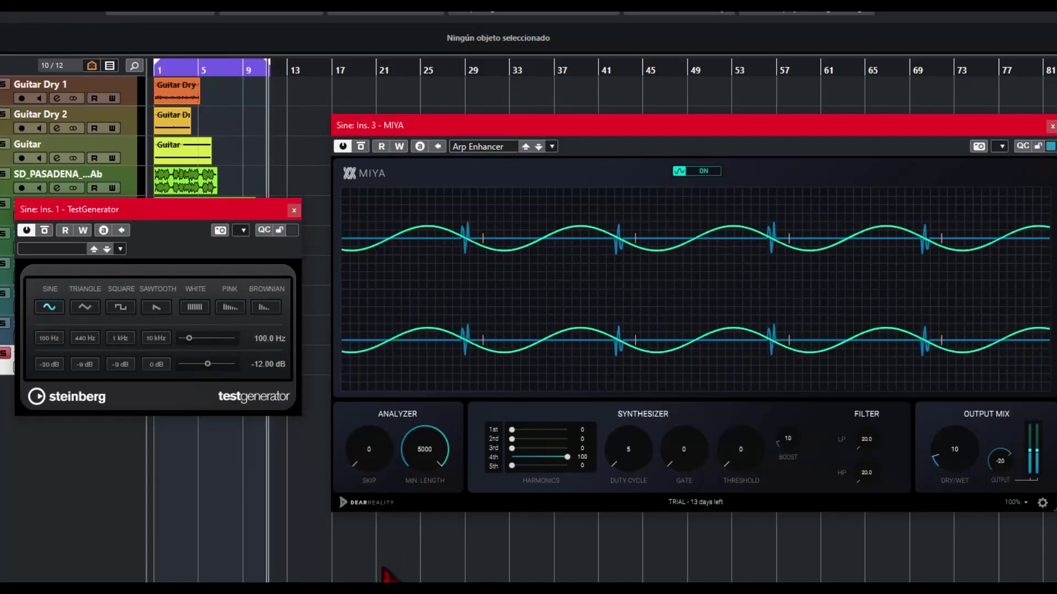
Step: Set the five harmonics to 87, 67, 29, 56 and 29, the duty cycle to 48, the threshold to 32 and the boost to 52
drag(552, 465, 642, 406)
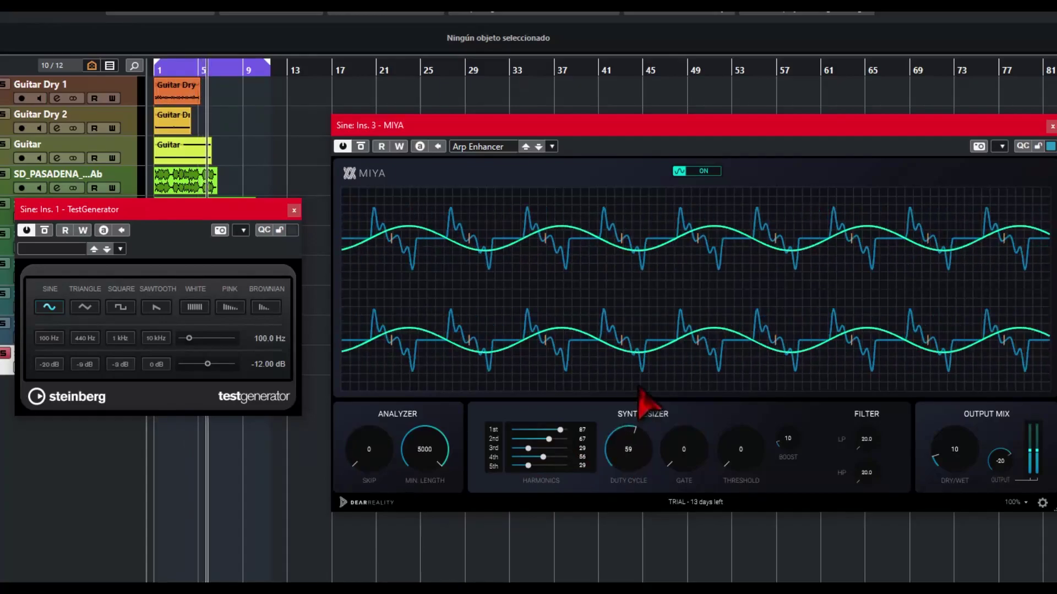
drag(681, 474, 691, 498)
drag(739, 436, 802, 396)
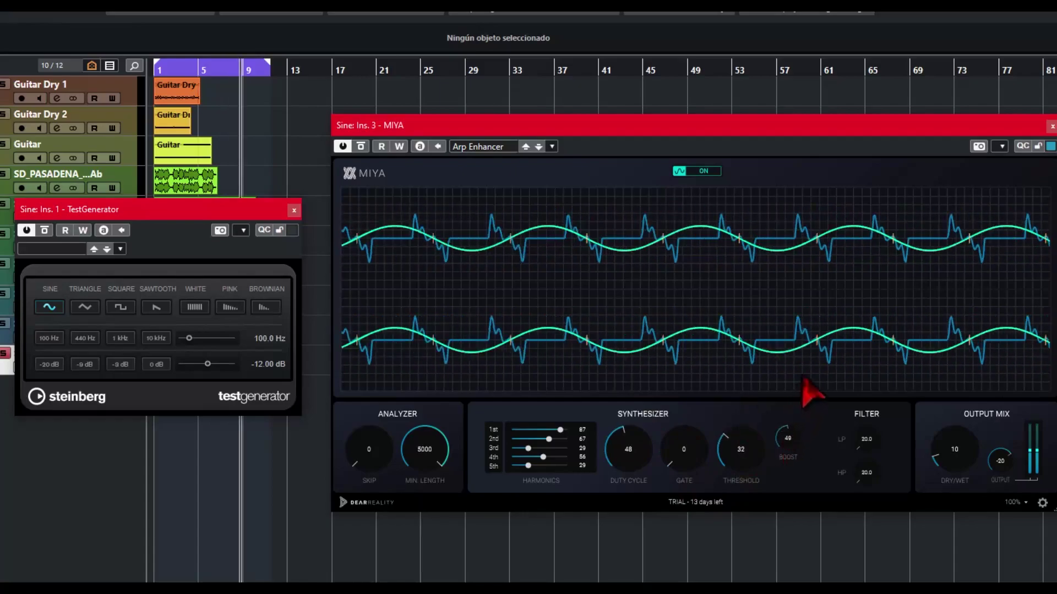
Step: Set the low-pass filter to 1.07k and the high-pass filter to 735, and raise the dry/wet mix to 100
drag(873, 448, 885, 359)
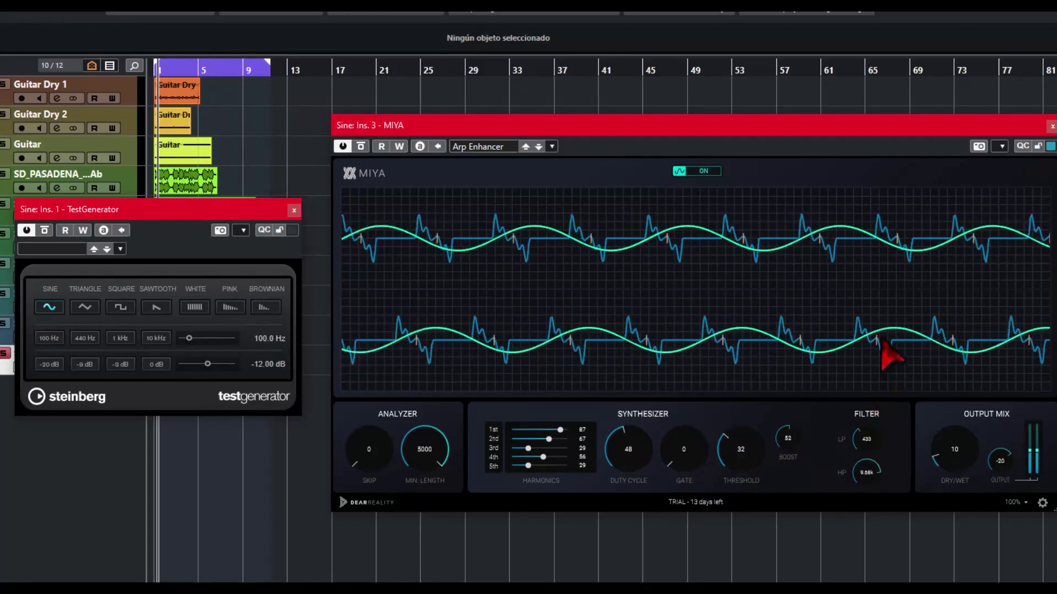
drag(955, 488, 956, 388)
drag(946, 352, 937, 262)
drag(868, 439, 870, 506)
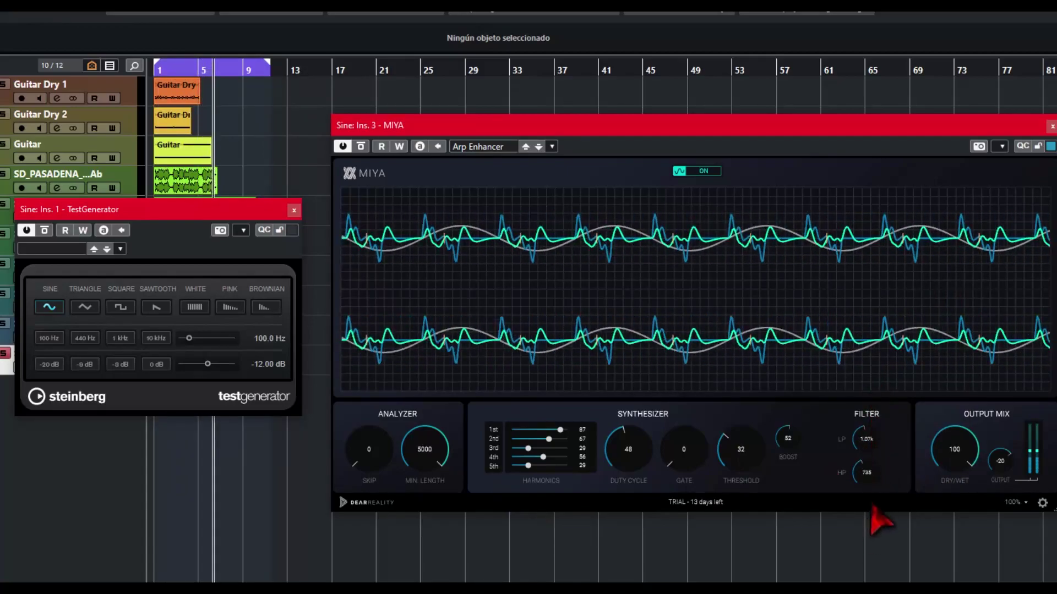
Step: Rebalance the harmonics with the 1st and 4th at 1, 3rd at 33 and 5th at 78, and set minimum length to 2800 and skip to 3
drag(560, 429, 556, 466)
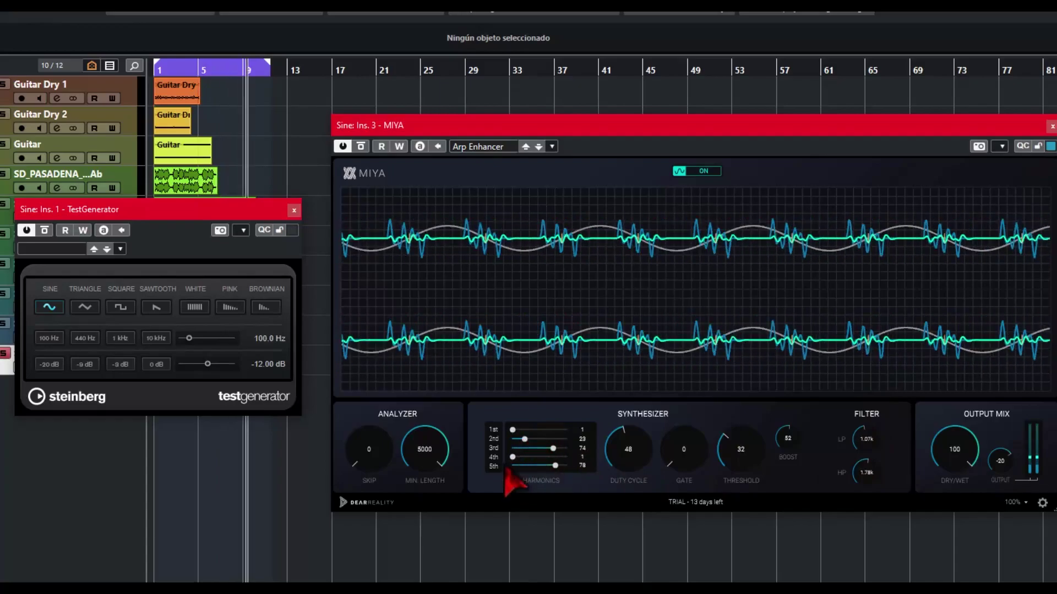
drag(425, 484, 430, 538)
drag(375, 457, 376, 435)
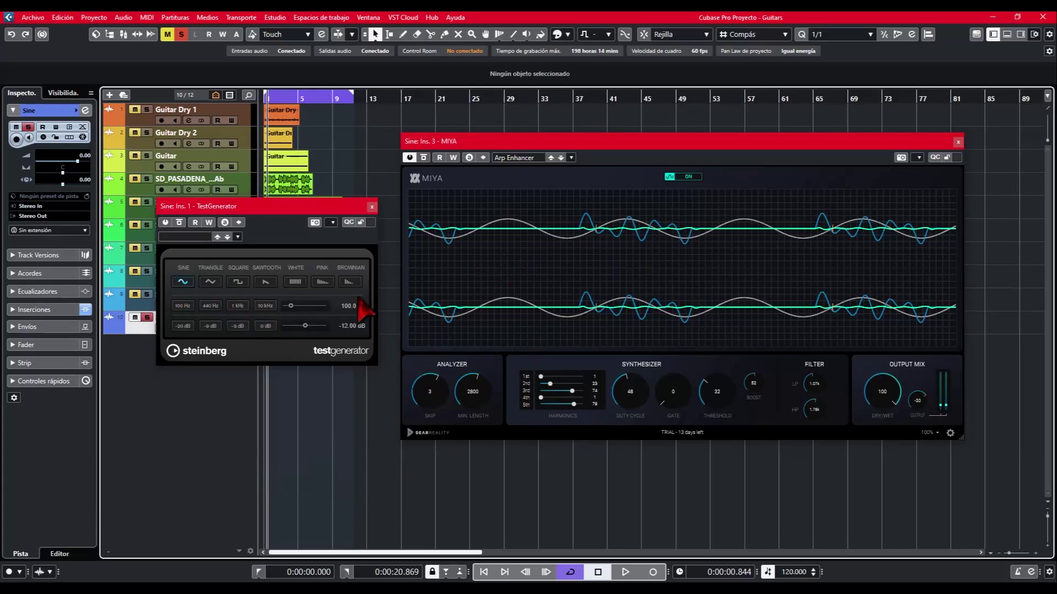
click(554, 390)
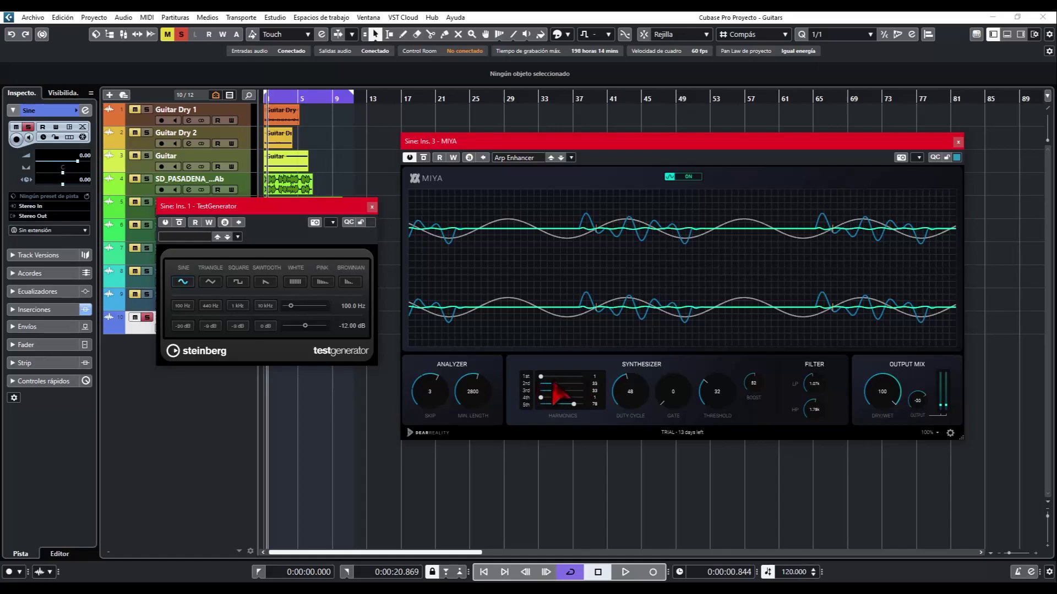